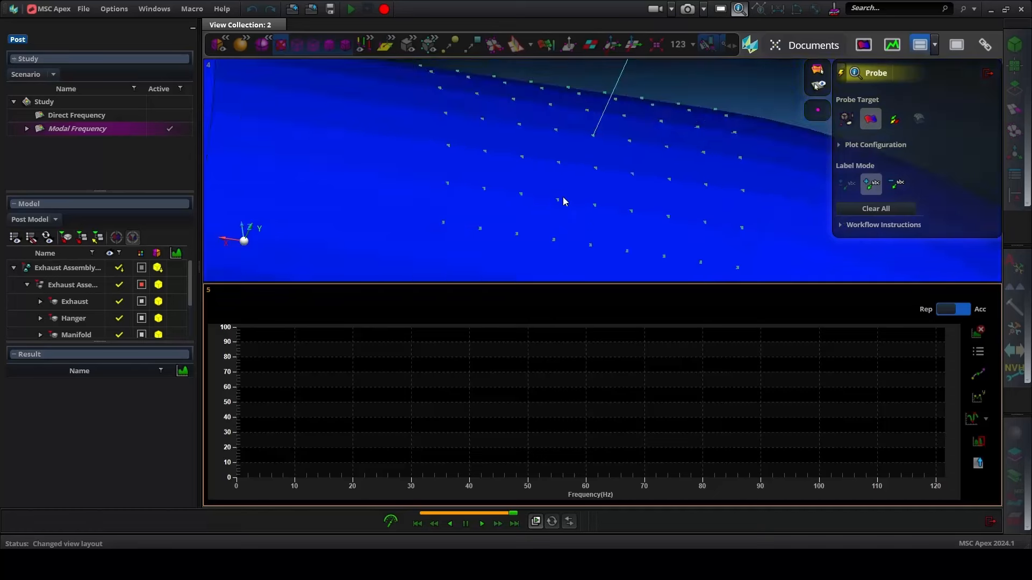
Step: Probe two nodes in turn on the pipe beneath the hanger to plot their acceleration response over frequency
middle_click_drag(562, 197, 547, 185)
scroll(547, 185, "down", 4)
scroll(553, 181, "up", 4)
left_click(559, 177)
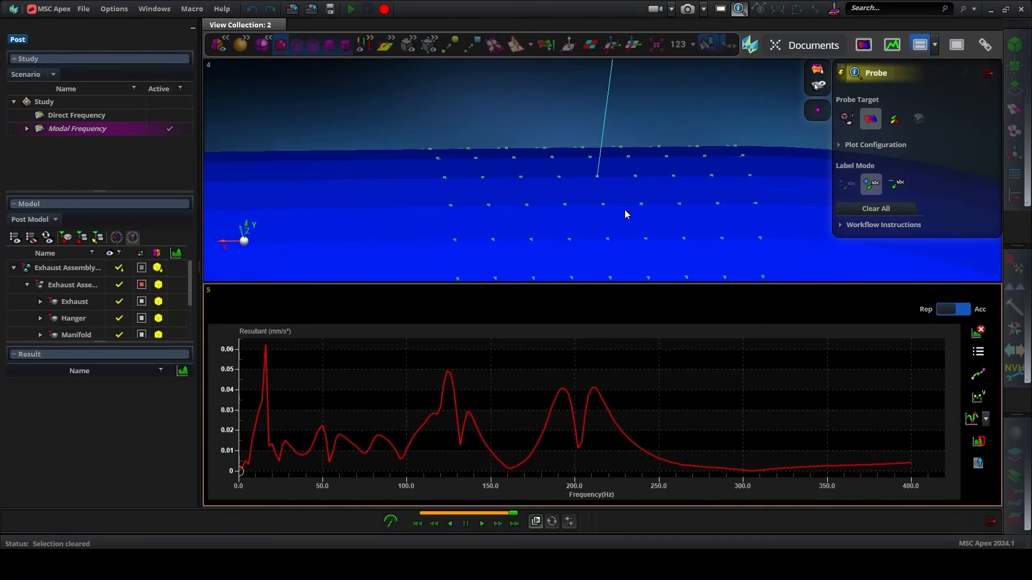
left_click(636, 177)
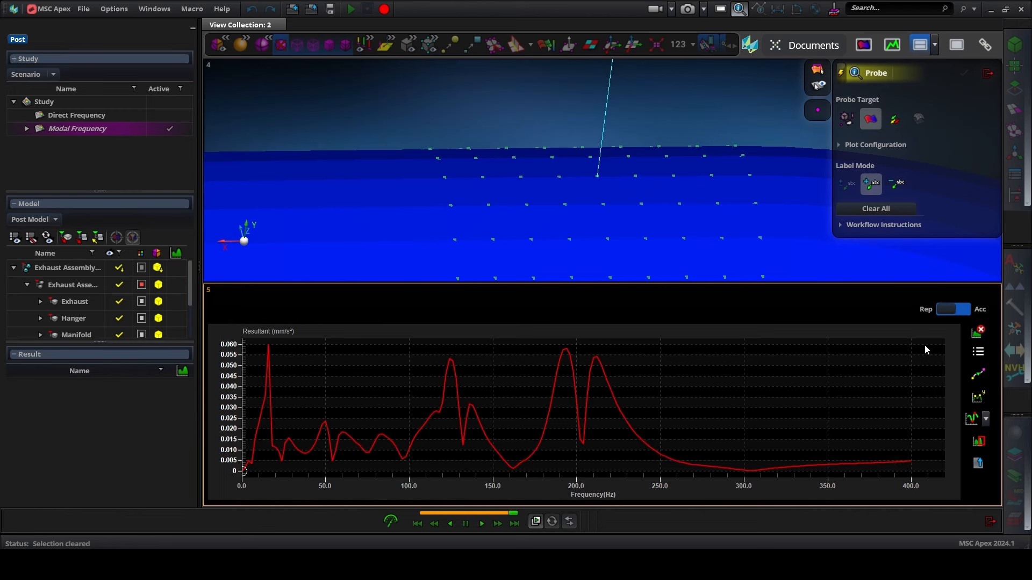
Step: Set the response plot to accumulate curves and add two more nodes from the same row beneath the hanger
left_click(962, 310)
left_click(521, 177)
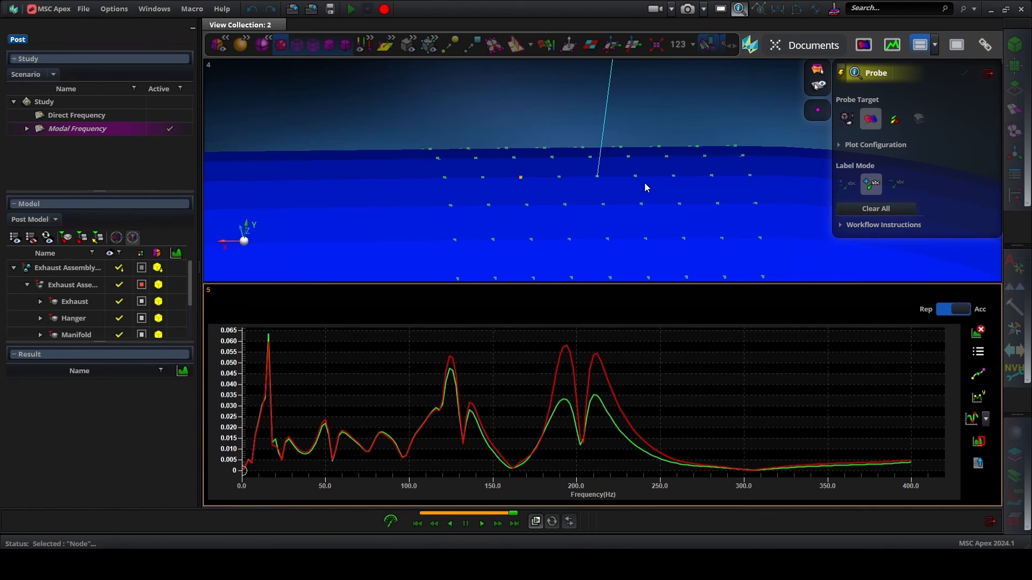
left_click(675, 178)
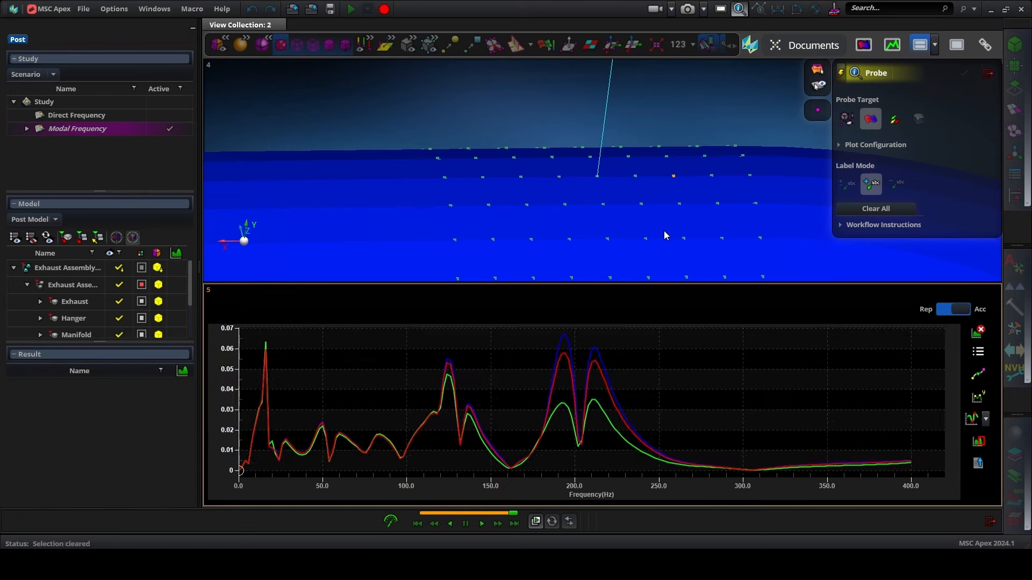
Step: Add the acceleration curve of a node on the pipe beneath the hanger nearest the manifold to the accumulated plot
scroll(397, 231, "down", 10)
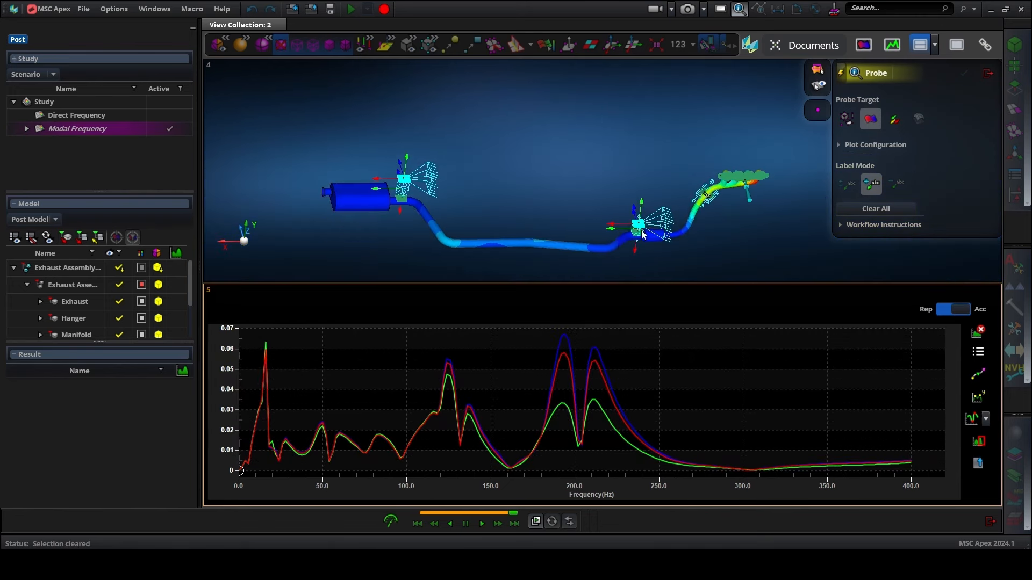
scroll(640, 240, "up", 5)
scroll(645, 221, "up", 5)
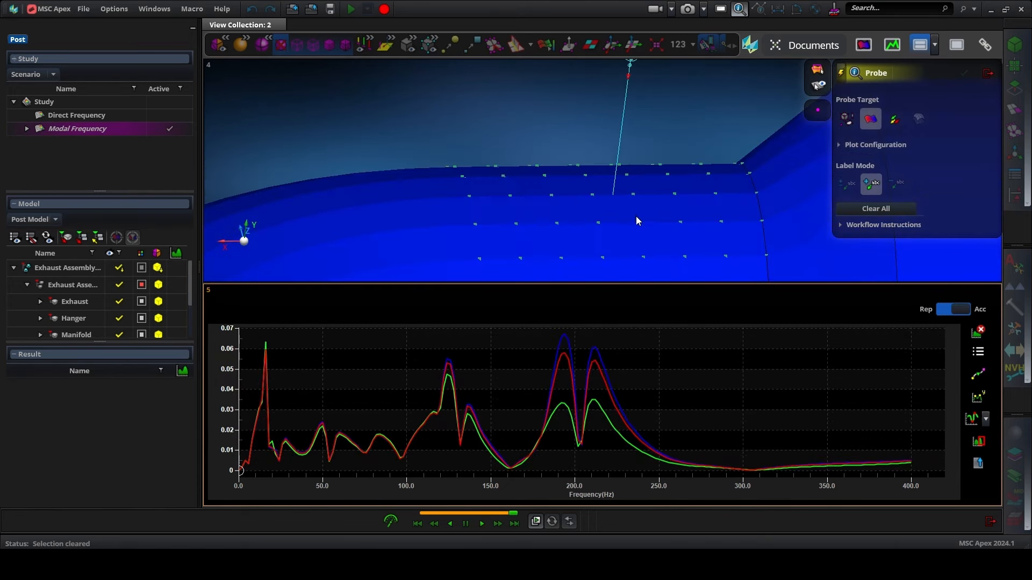
scroll(614, 205, "up", 2)
left_click(583, 197)
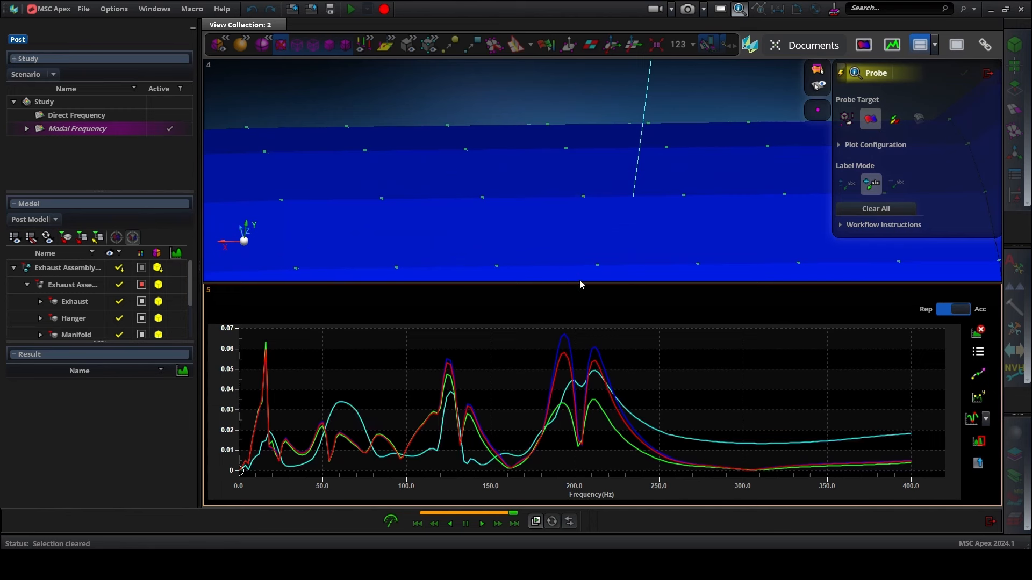
Step: Show the legend identifying the accumulated node response curves in the frequency plot
left_click(978, 376)
left_click(978, 378)
left_click(978, 353)
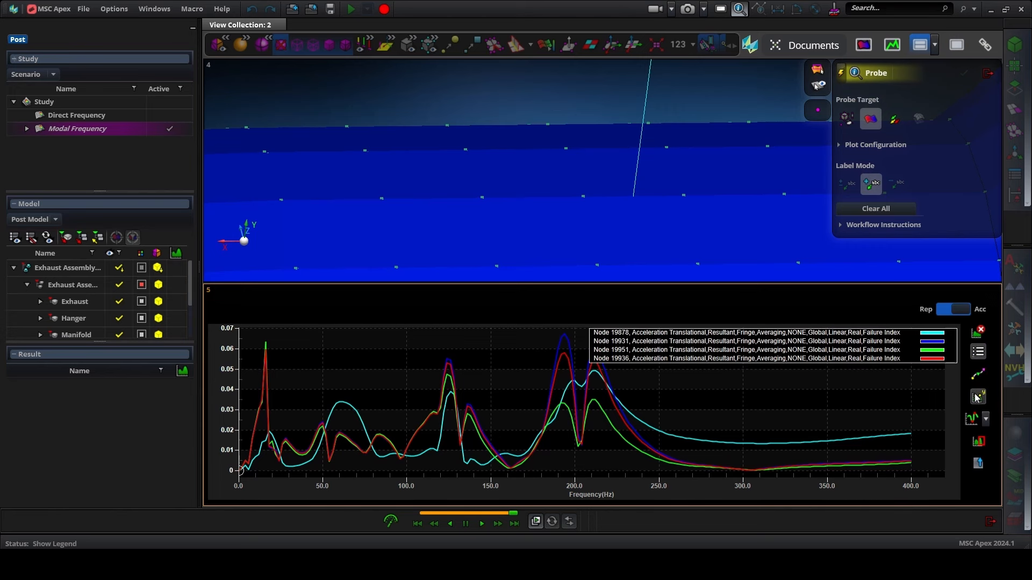
left_click(978, 398)
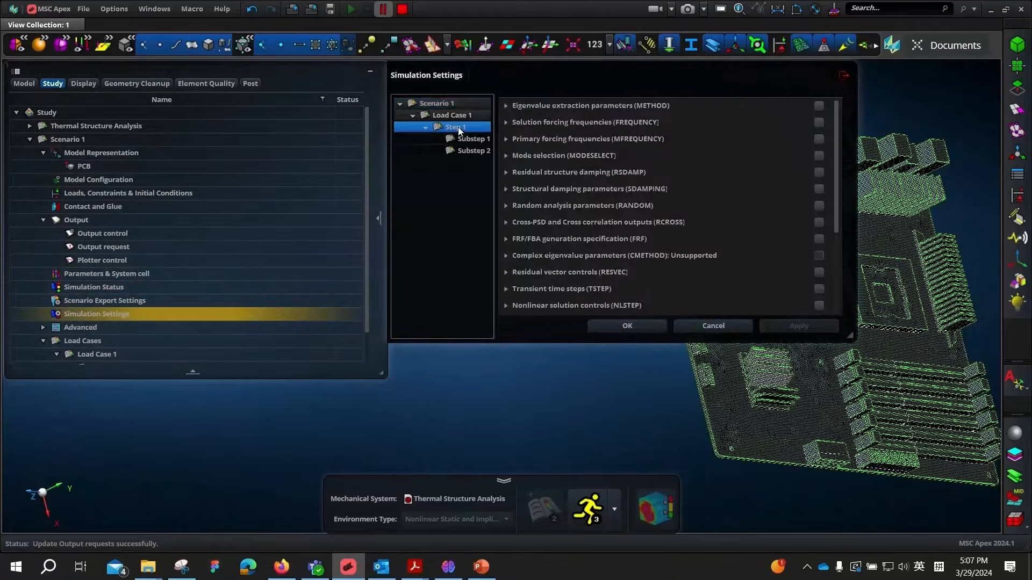
Step: Create nonlinear control parameters (NLSTEP) for the load step, using the FIXED option with 10 increments
left_click(778, 152)
left_click(598, 156)
left_click(435, 247)
left_click(642, 258)
type("10")
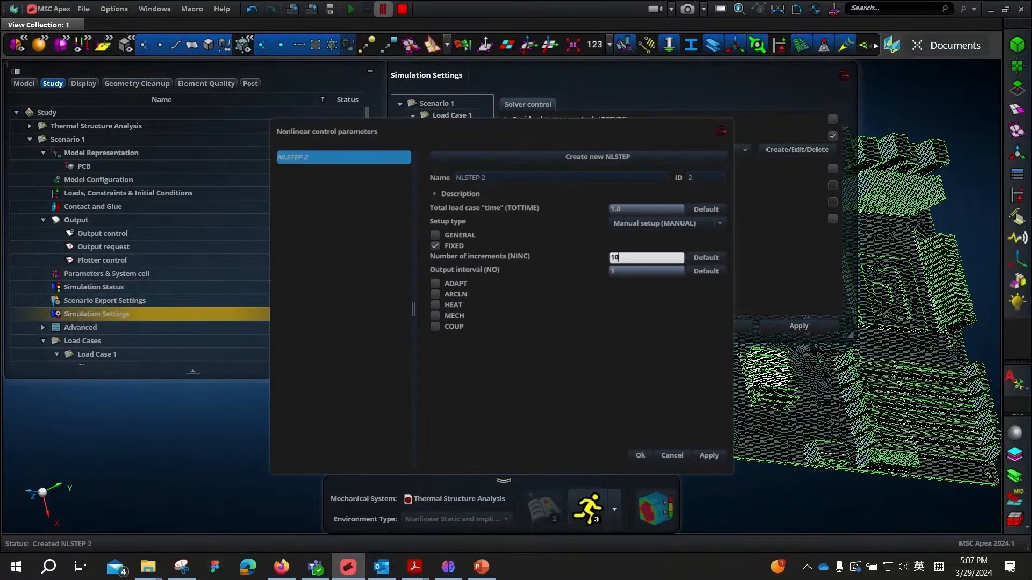
left_click(635, 271)
left_click(641, 456)
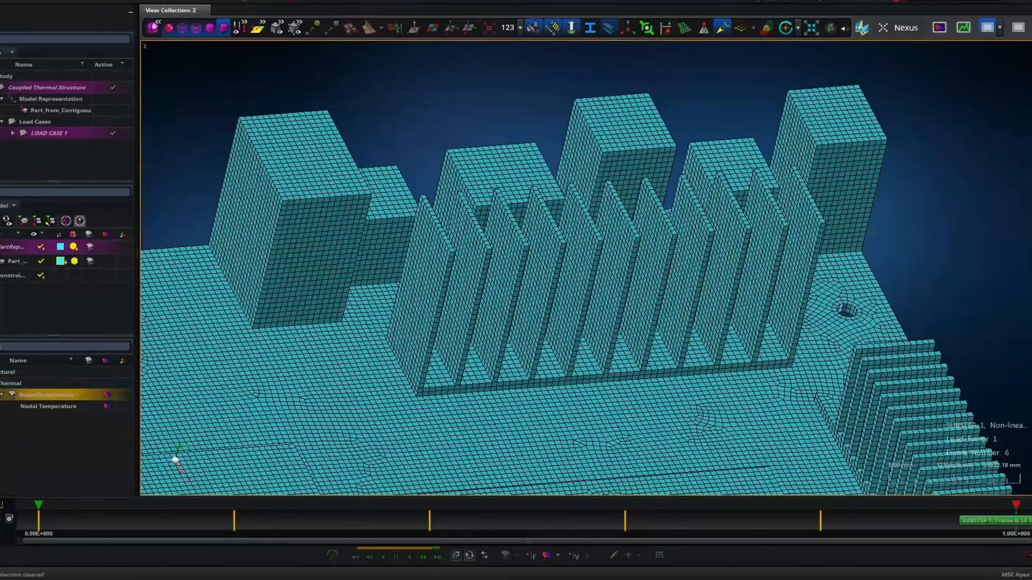
Step: Display the circuit board shaded without mesh lines and plot the Nodal Temperature fringe on it
left_click(209, 27)
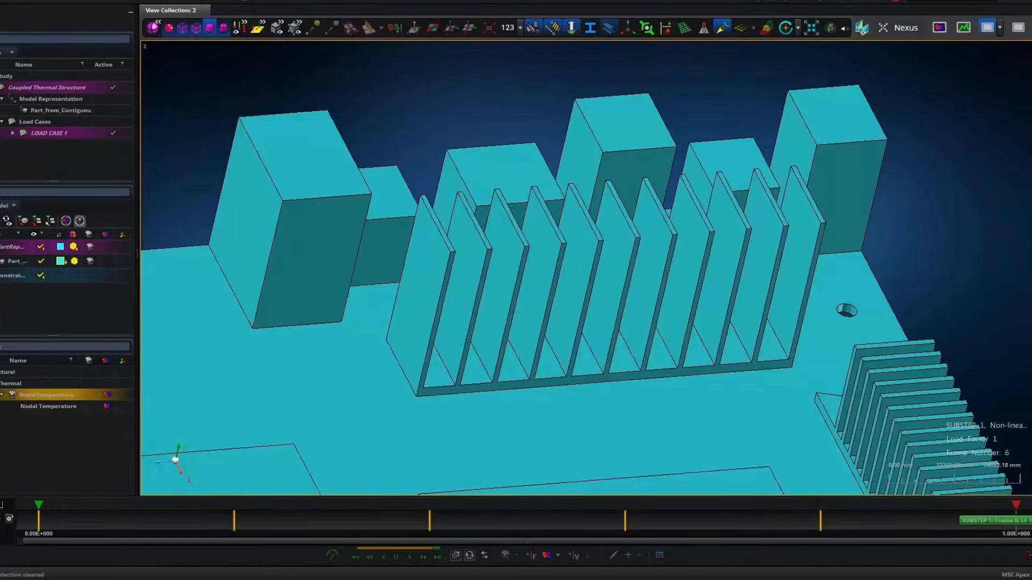
left_click(107, 406)
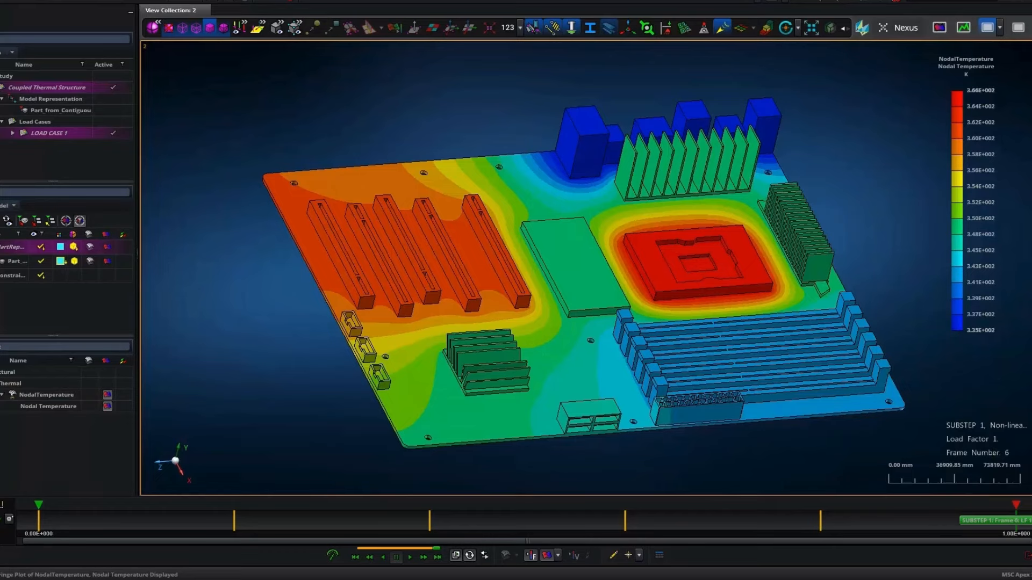
middle_click_drag(537, 279, 417, 304)
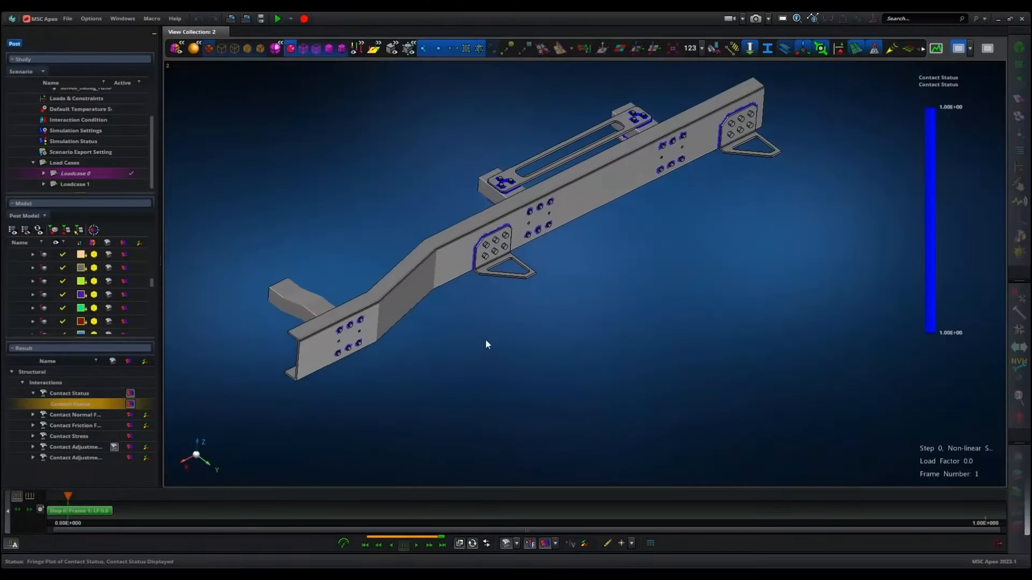
Step: Examine the contact status around the frame's bolted brackets, and display the translational displacement fringe on the frame
scroll(457, 340, "up", 5)
middle_click_drag(518, 307, 518, 382)
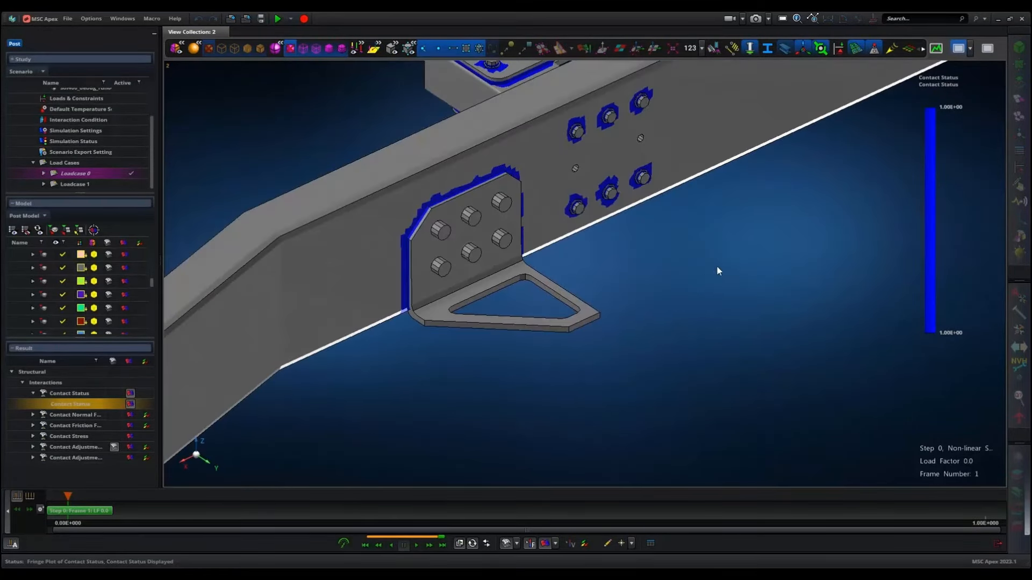
middle_click_drag(717, 269, 375, 437)
middle_click_drag(811, 279, 649, 393)
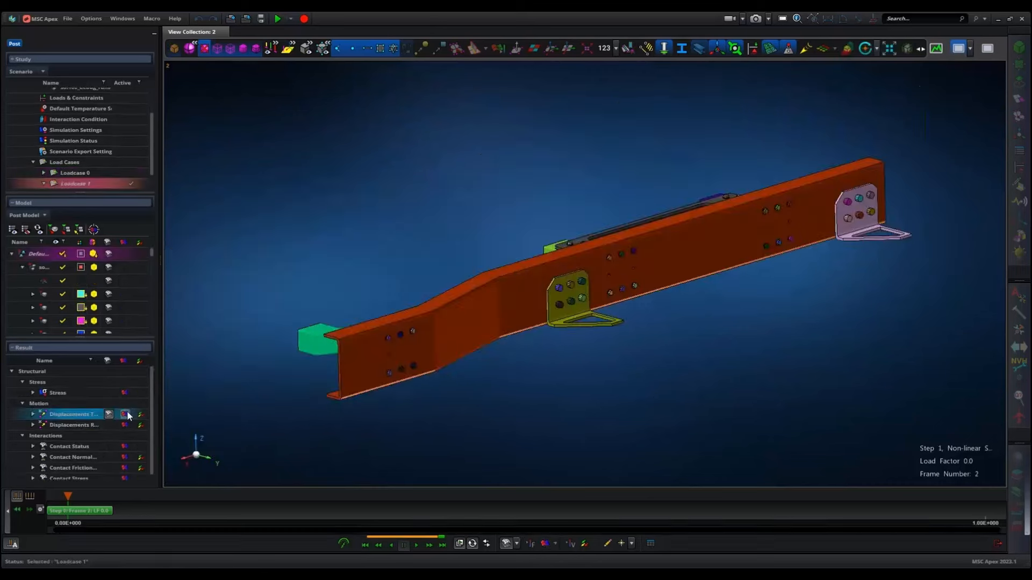
left_click(729, 307)
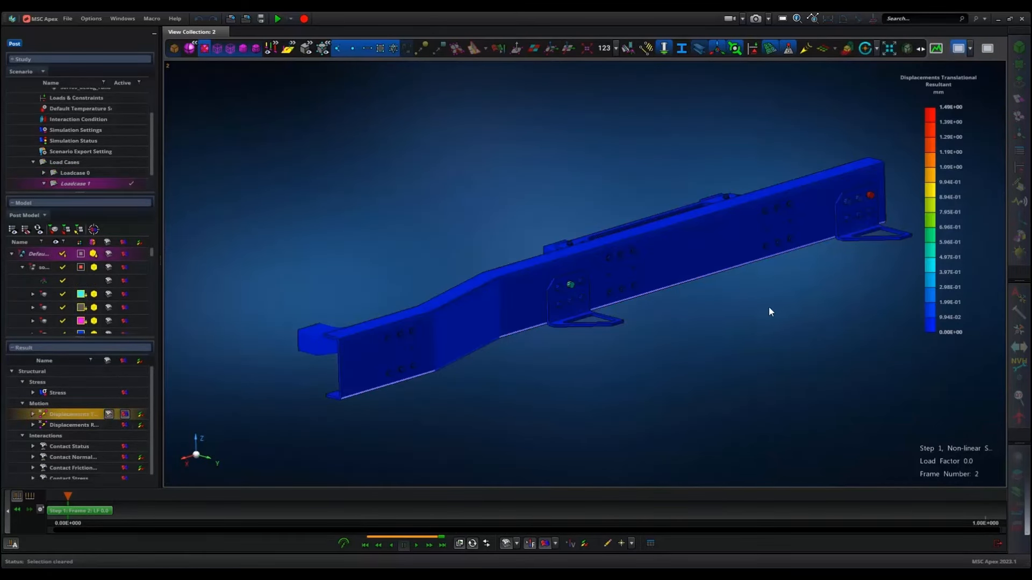
middle_click_drag(769, 306, 658, 405)
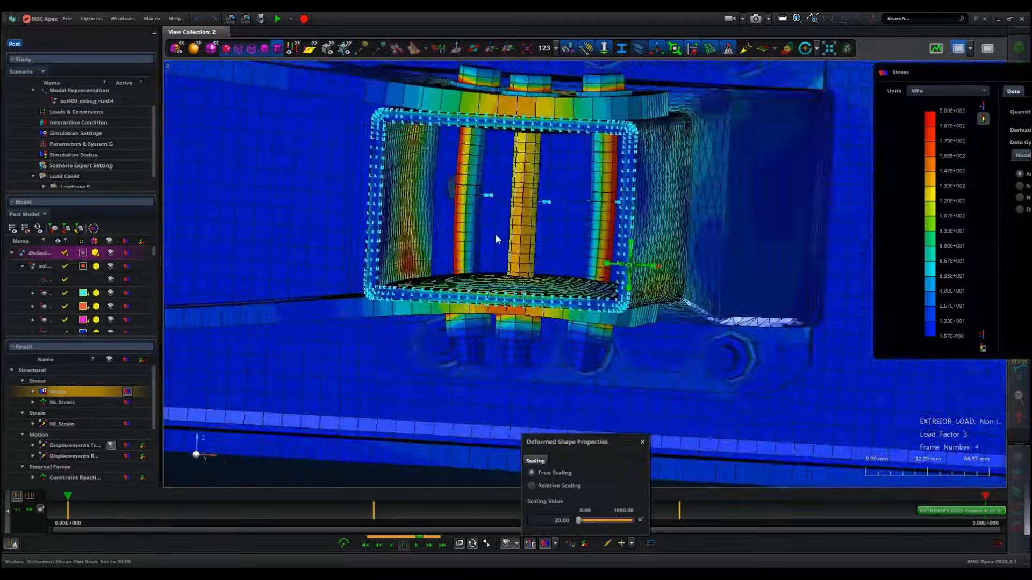
Step: Examine the stress fringe on the deformed frame around the bolted brackets and crossmember ends
middle_click_drag(495, 234, 392, 160)
scroll(377, 160, "up", 3)
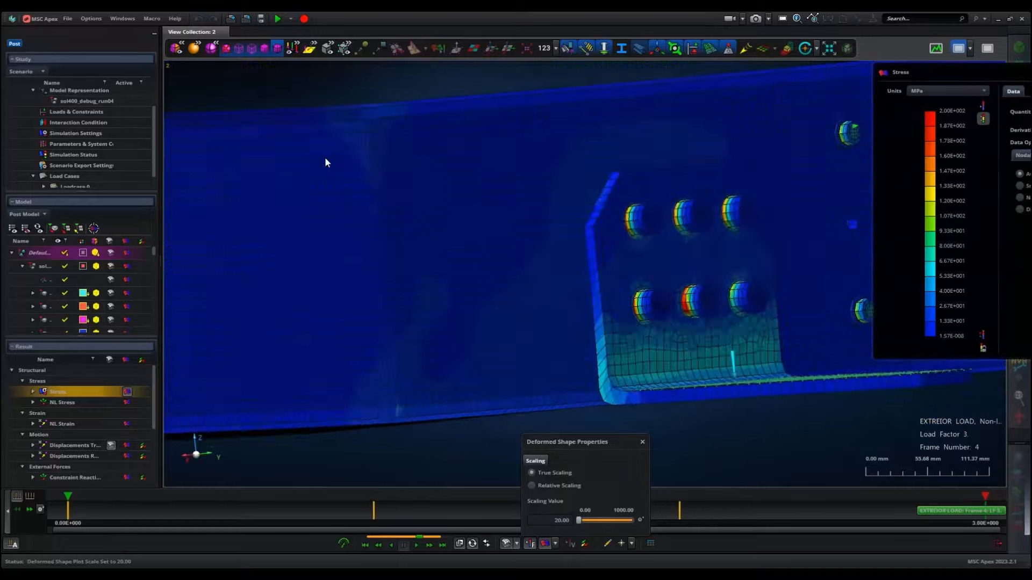
middle_click_drag(327, 162, 627, 387)
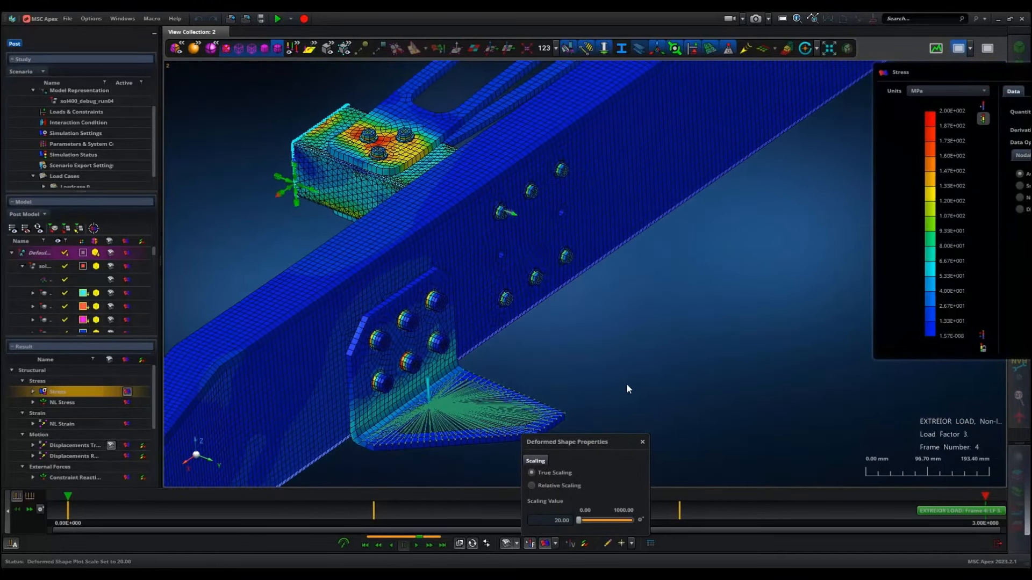
middle_click_drag(665, 350, 652, 300)
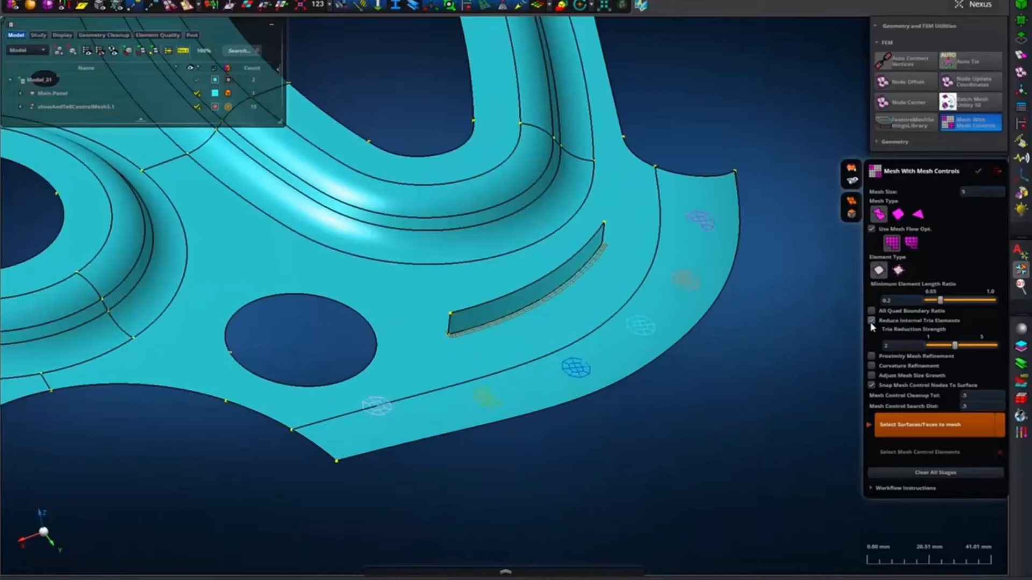
Step: Mesh the whole panel body at size 5 without internal tria reduction, using the seven surface meshes around the corner flange as mesh controls
left_click(872, 320)
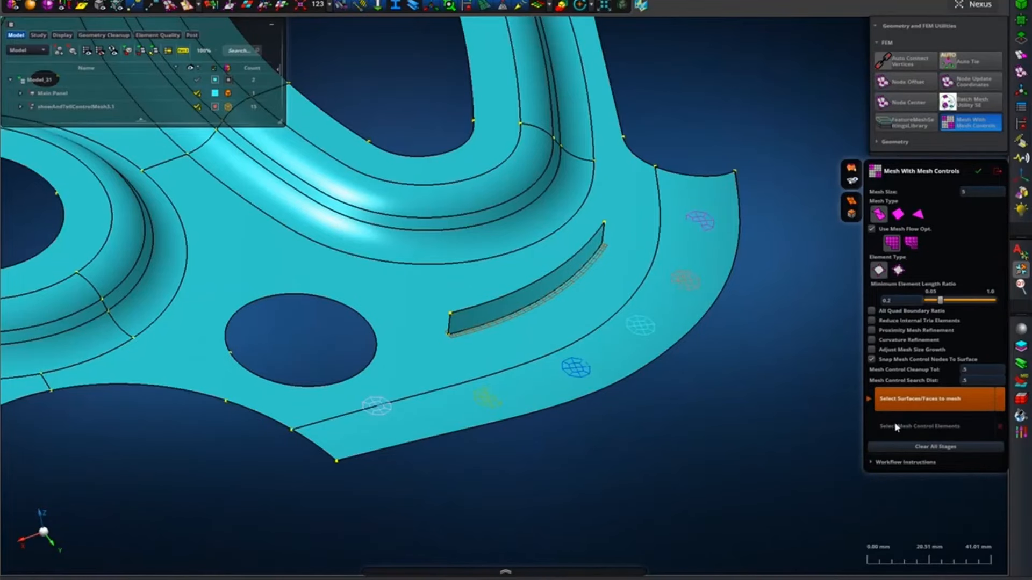
left_click(697, 296)
scroll(720, 316, "down", 2)
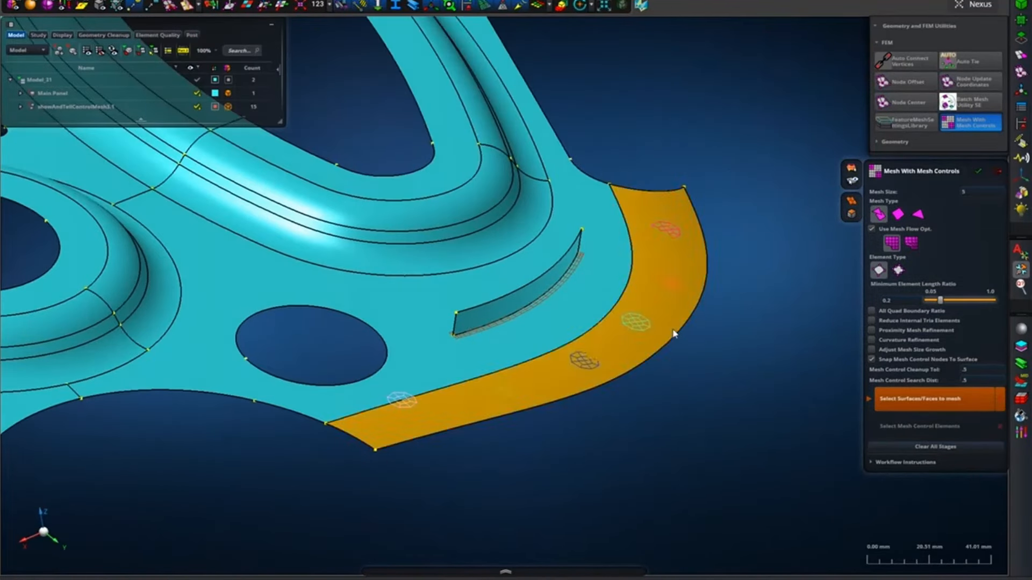
scroll(666, 317, "down", 2)
left_click(664, 308)
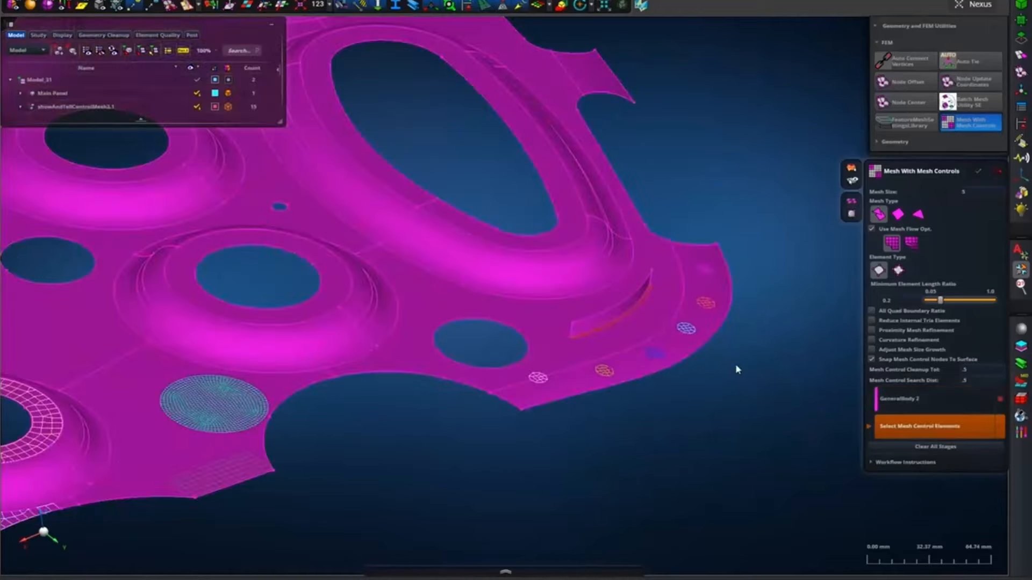
left_click_drag(792, 200, 517, 459)
middle_click(570, 451)
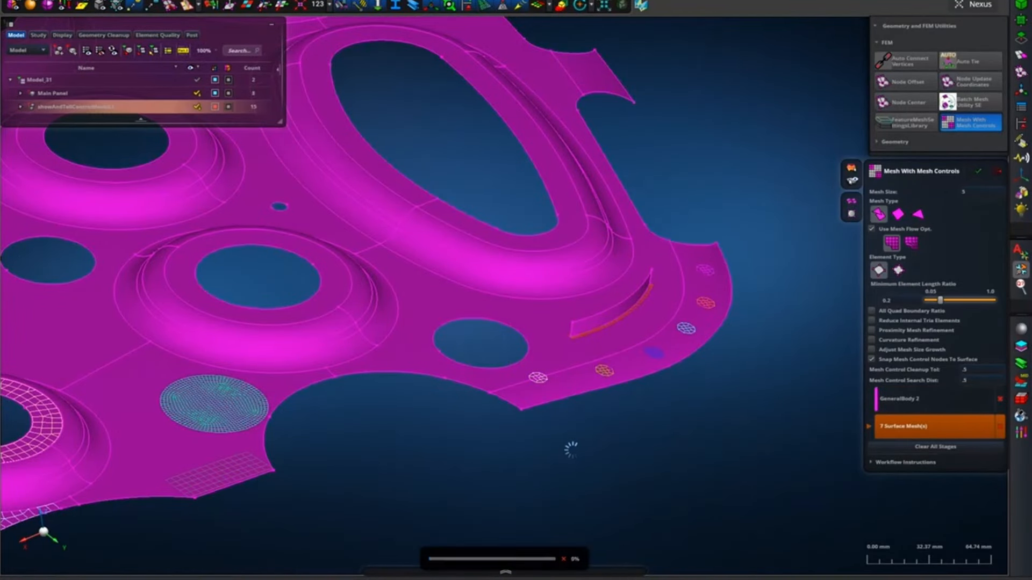
Step: Examine the panel mesh around the circular control patches, the curved rib and the boundary between the flange faces
scroll(571, 450, "up", 5)
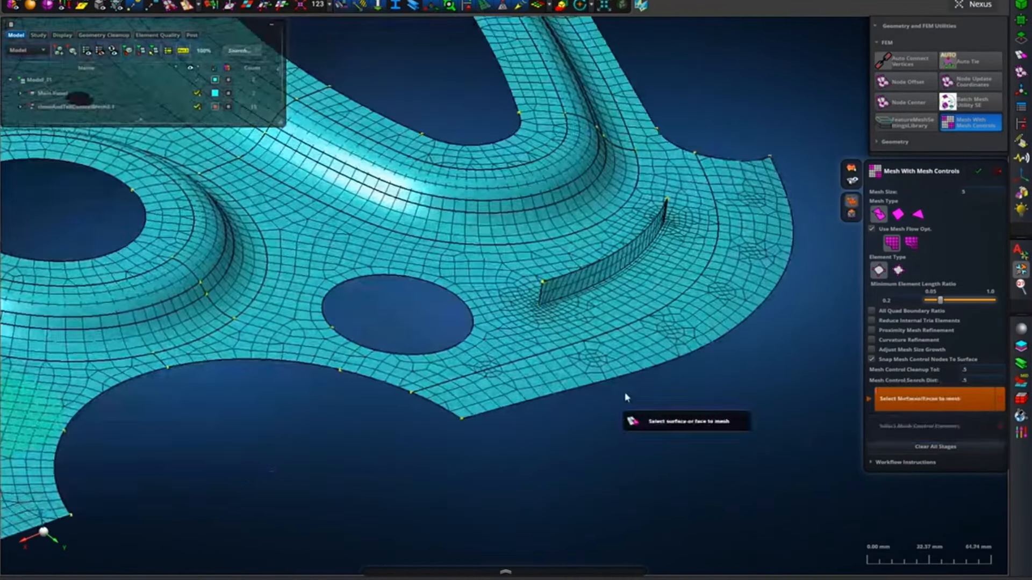
scroll(565, 435, "up", 3)
scroll(565, 436, "up", 5)
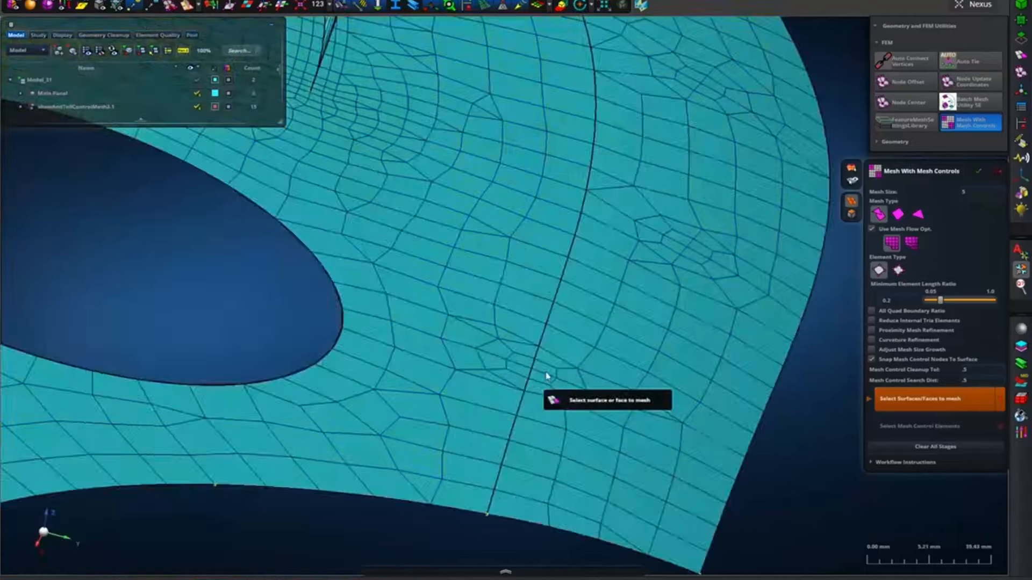
middle_click_drag(589, 373, 601, 405)
scroll(702, 415, "down", 4)
scroll(599, 405, "down", 4)
scroll(524, 404, "up", 3)
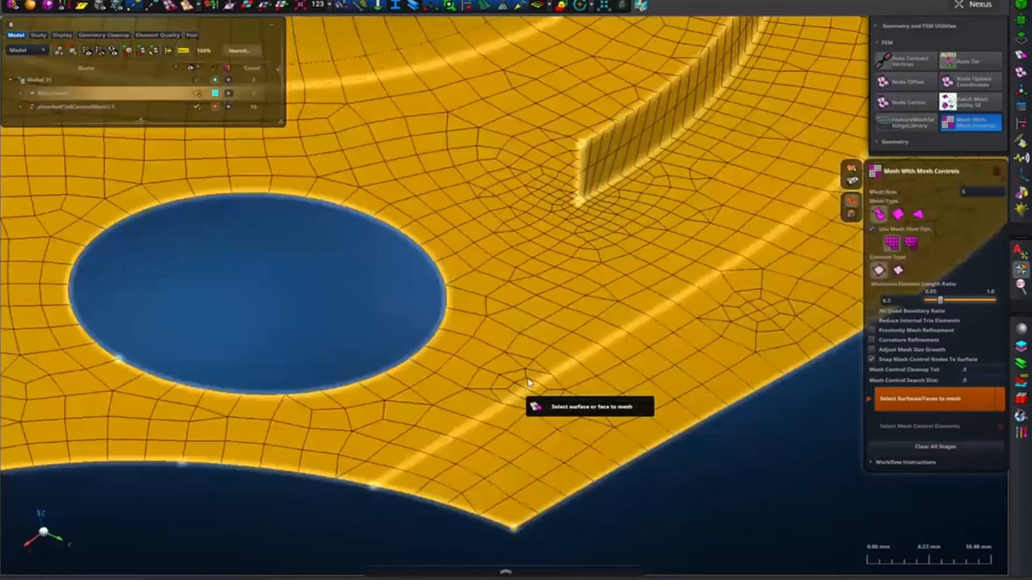
middle_click_drag(555, 403, 568, 399)
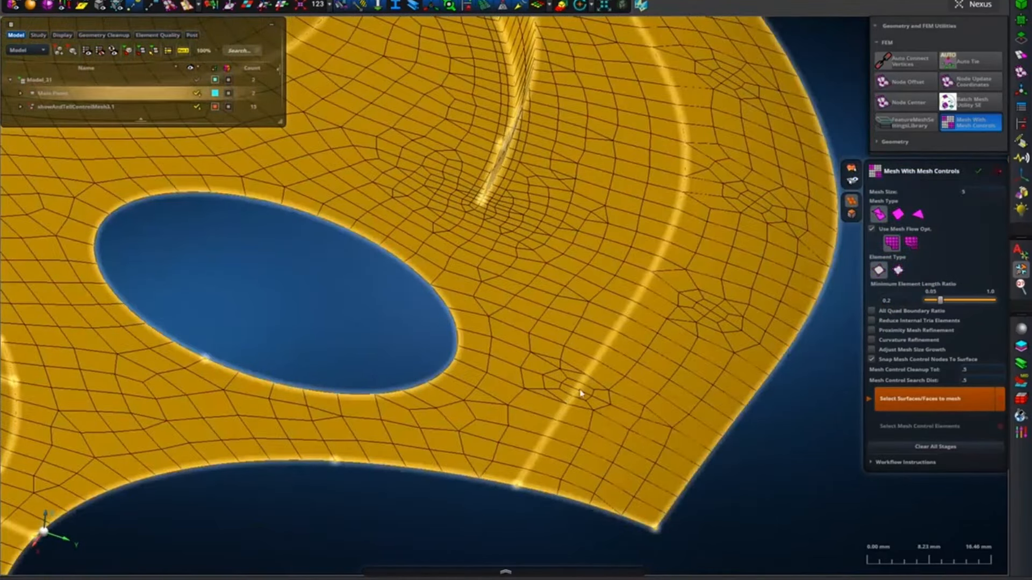
scroll(592, 395, "down", 5)
scroll(661, 394, "up", 2)
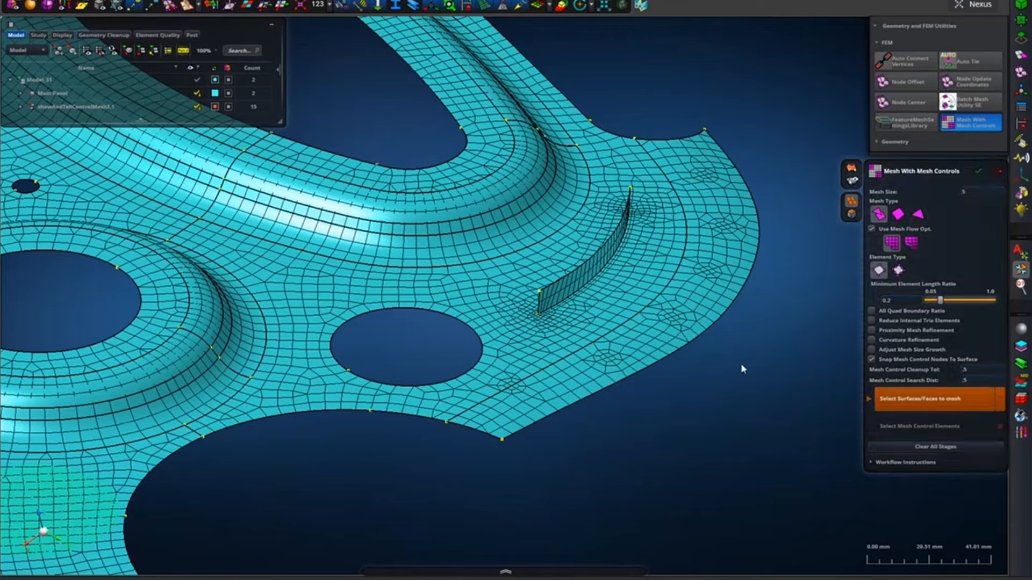
middle_click_drag(740, 363, 666, 345)
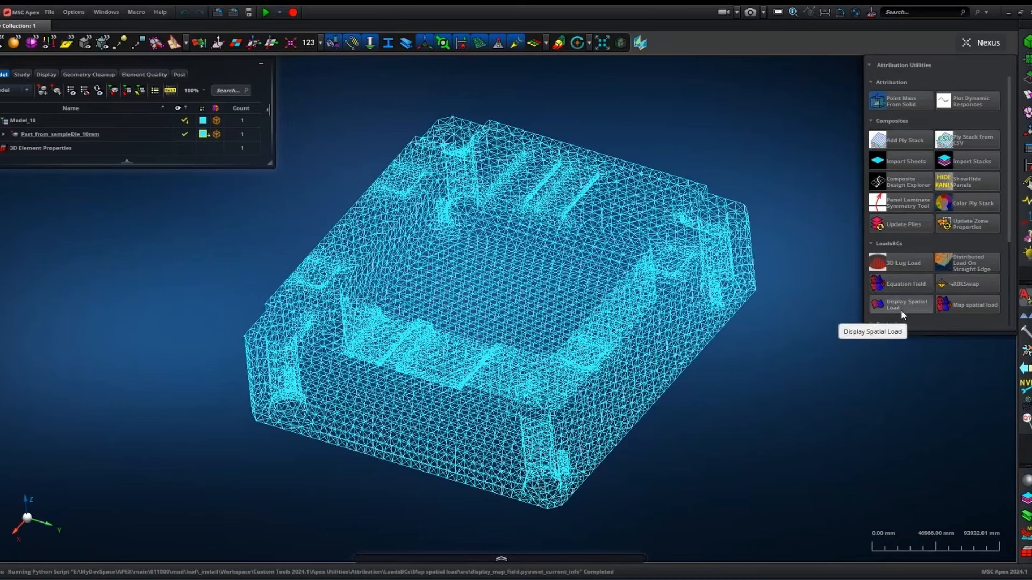
Step: Load sampleDieTempData_5mm.csv as the source field for Map Spatial Load and display its temperature field
left_click(967, 301)
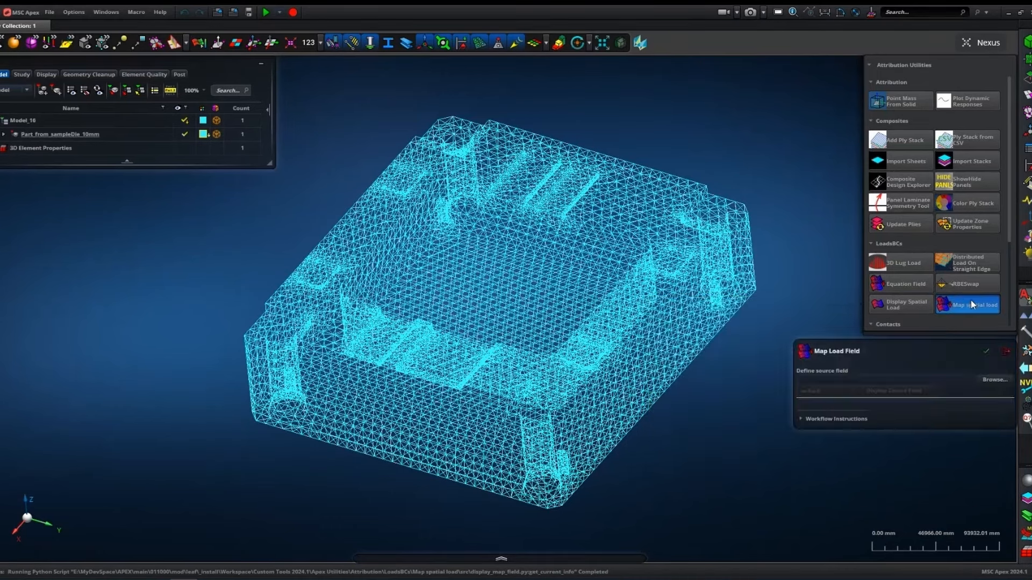
left_click(995, 377)
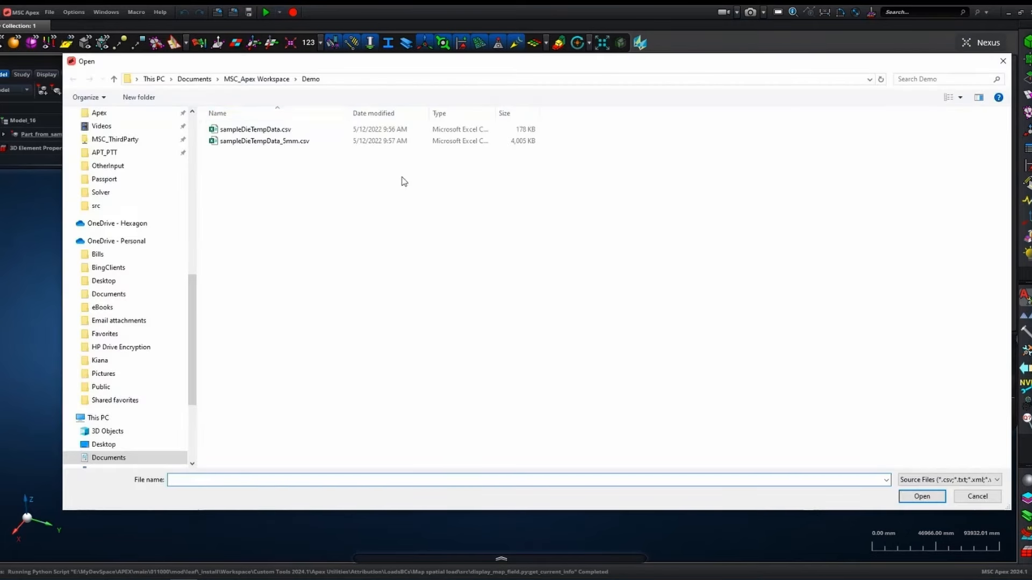
left_click(253, 141)
double_click(252, 141)
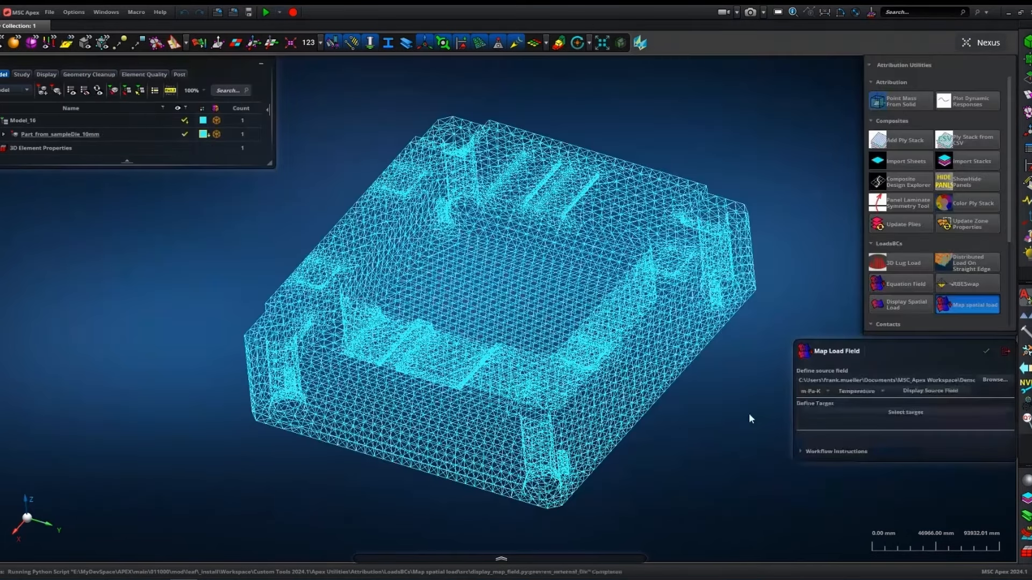
left_click(932, 390)
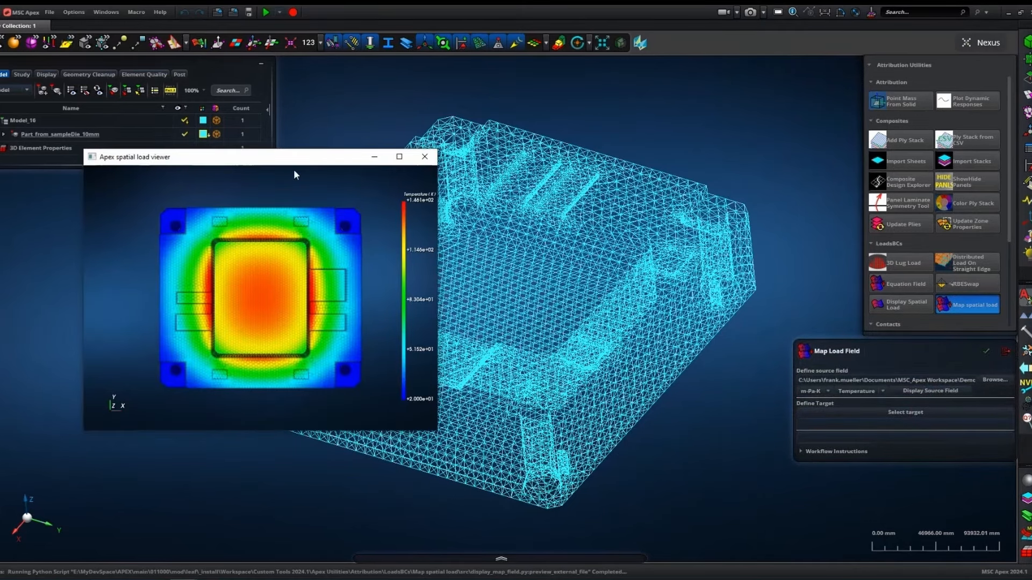
left_click_drag(278, 159, 290, 154)
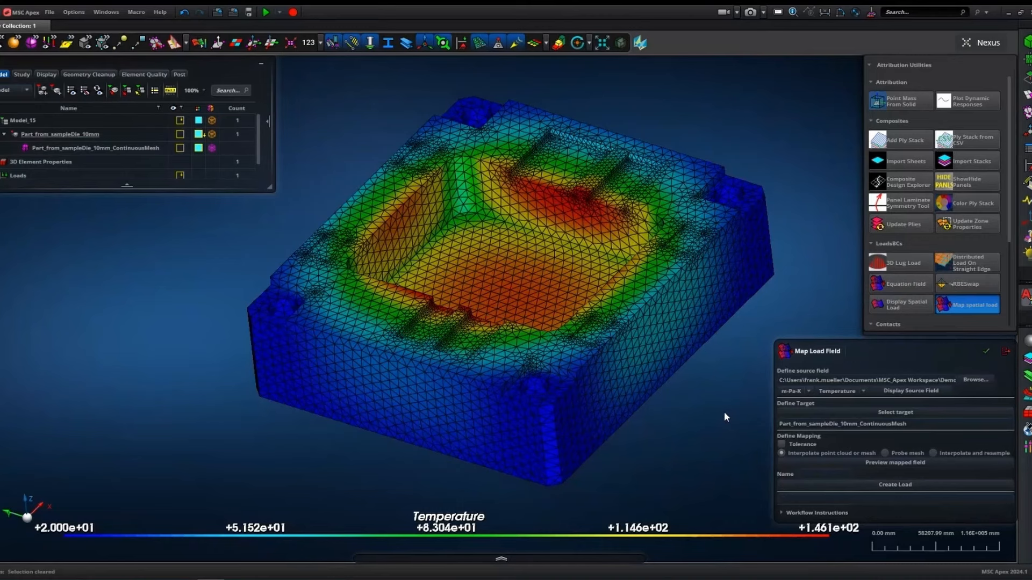
middle_click_drag(724, 413, 725, 410)
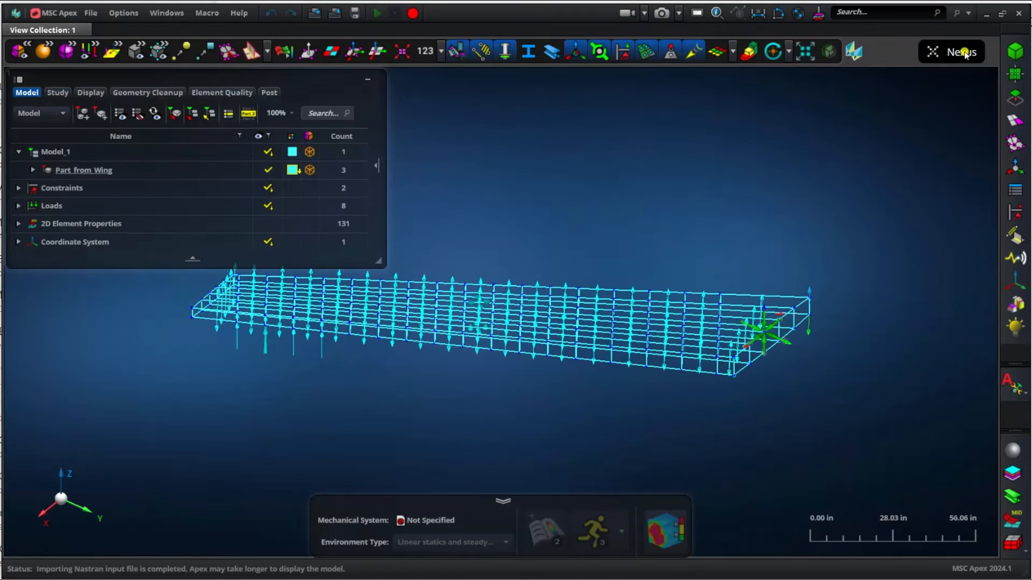
Step: Create a new Nexus document named Wing_Analysis connected with Compute
left_click(954, 51)
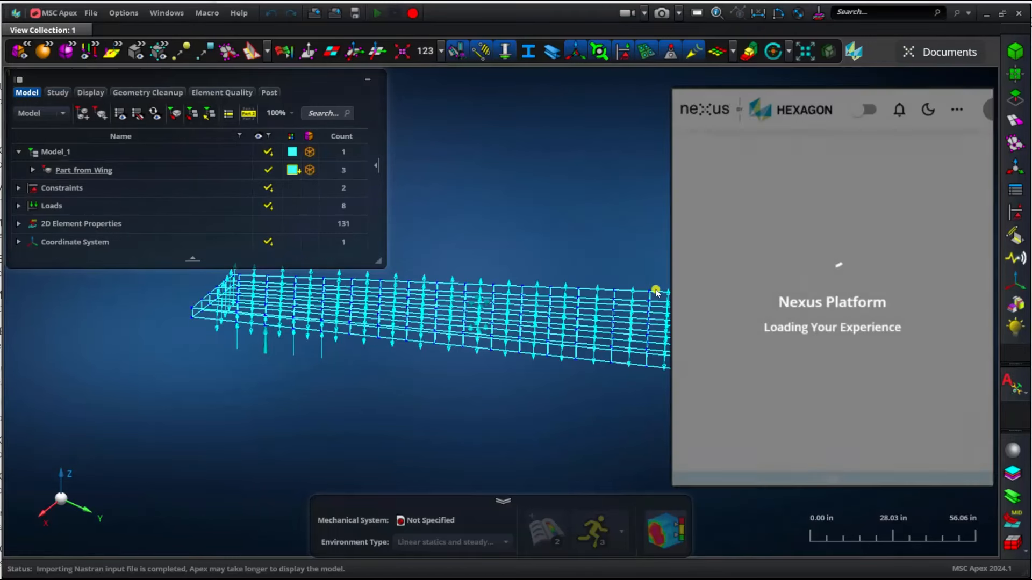
left_click(811, 262)
type("Wing_Analysis")
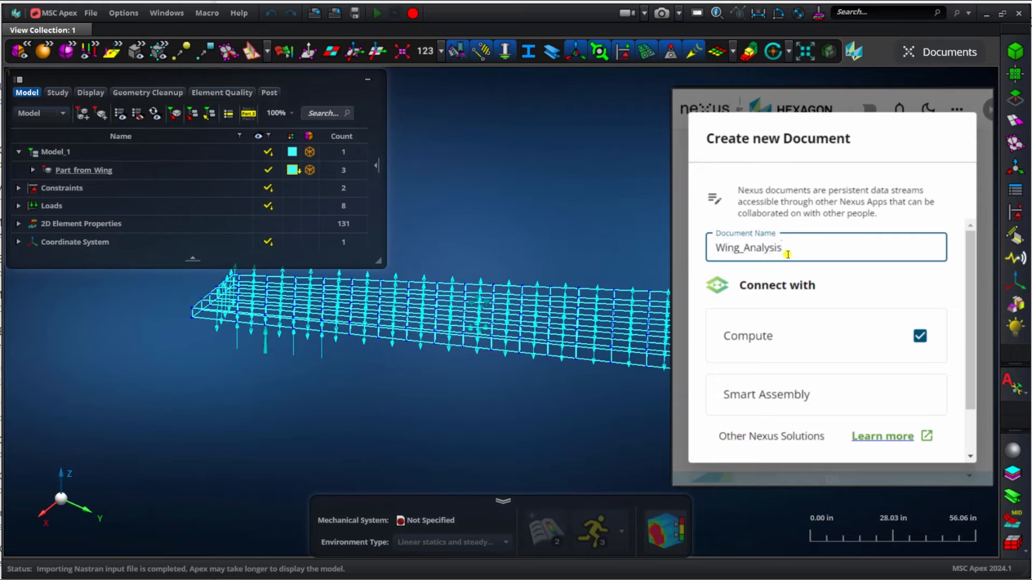
scroll(884, 375, "down", 3)
left_click(907, 442)
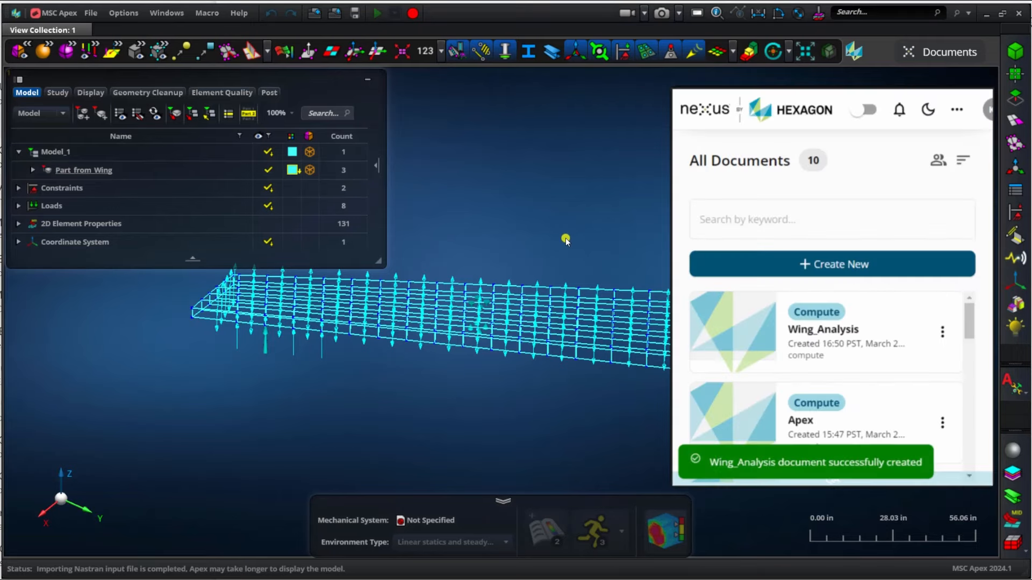
Step: Submit the Wing study to the default Nastran compute environment on the tiny 8-core hardware with a 1-hour maximum run time
left_click(57, 92)
right_click(283, 139)
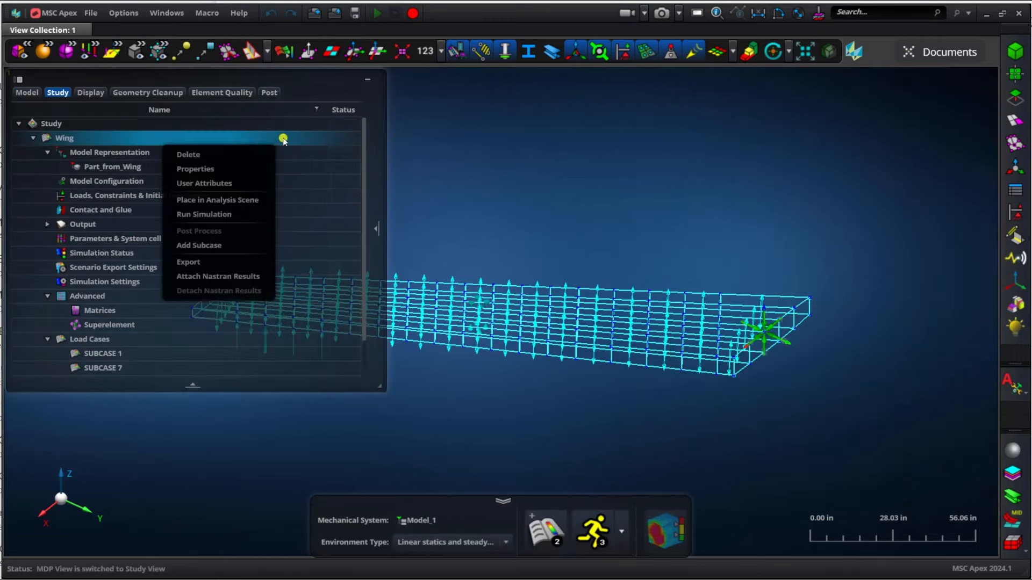
left_click(216, 215)
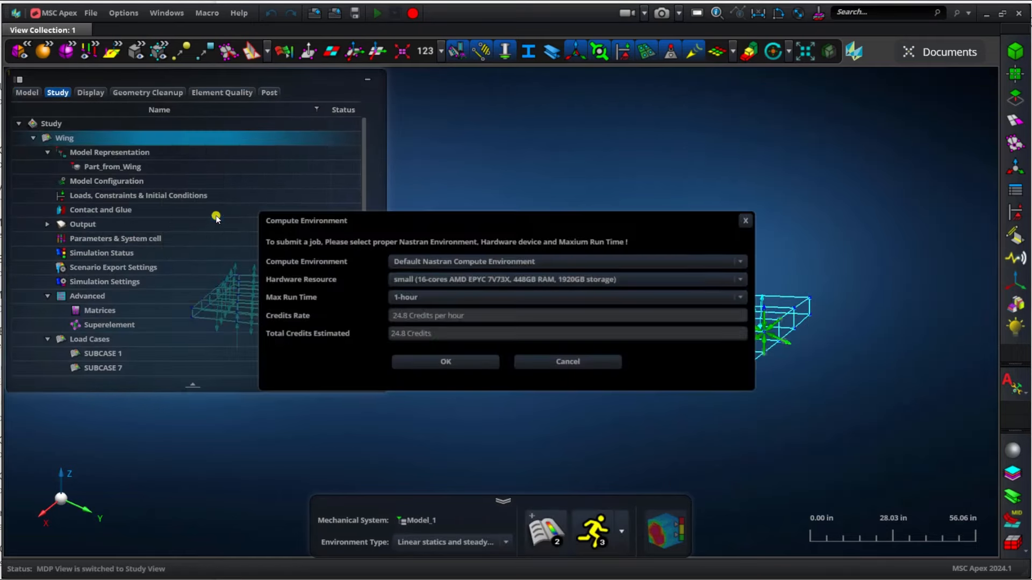
left_click(449, 280)
left_click(431, 305)
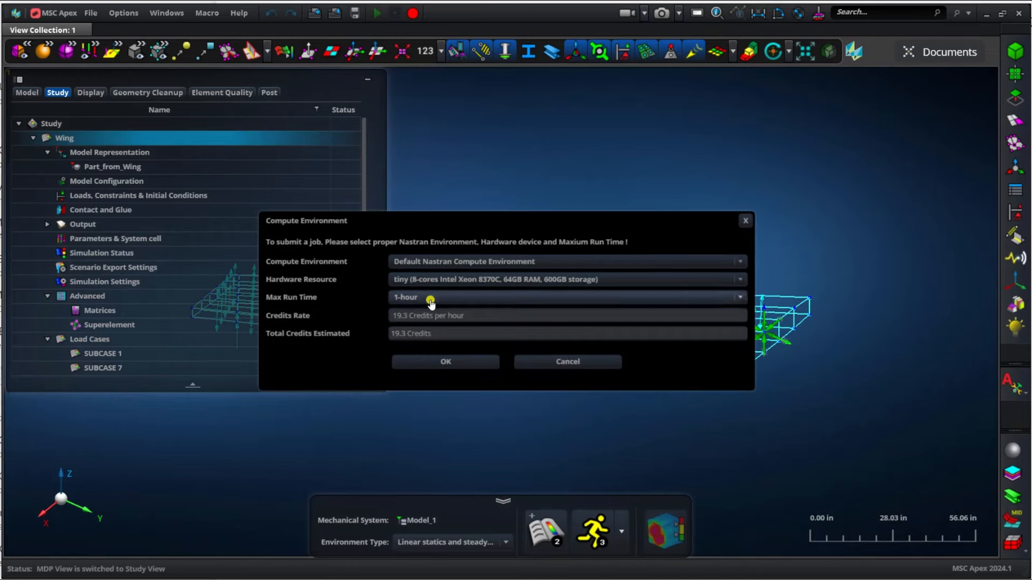
left_click(445, 361)
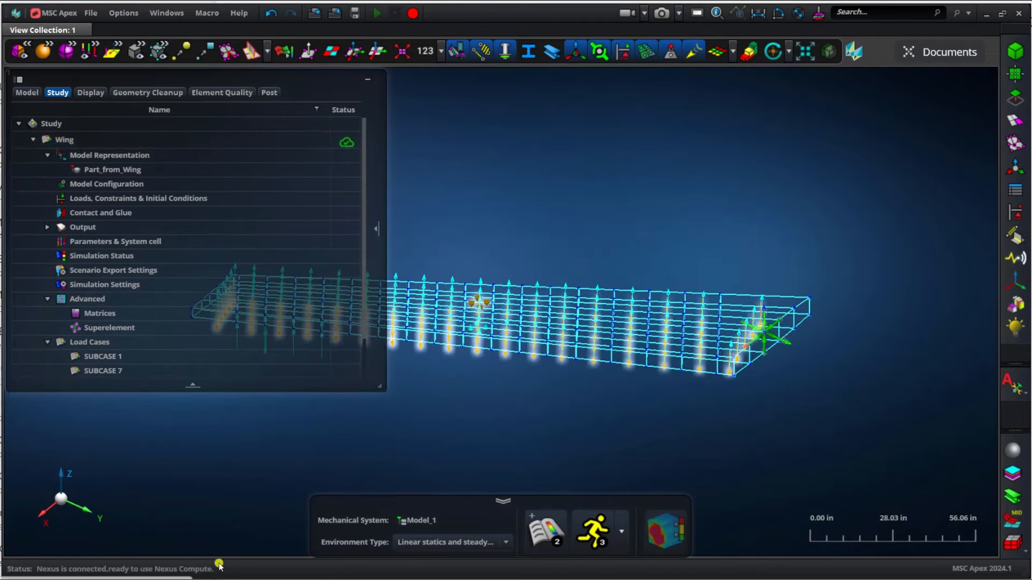
Step: Check the submitted job in the Wing_Analysis document's Nexus Compute job list in the browser, and return to MSC Apex
left_click(935, 53)
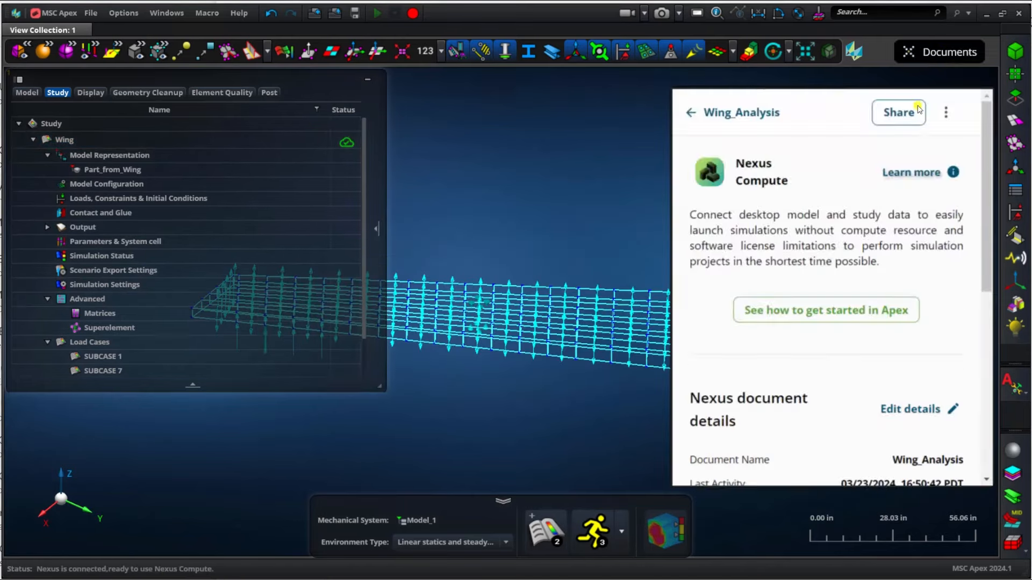
scroll(822, 348, "down", 3)
scroll(822, 348, "up", 3)
scroll(822, 349, "down", 3)
left_click(810, 419)
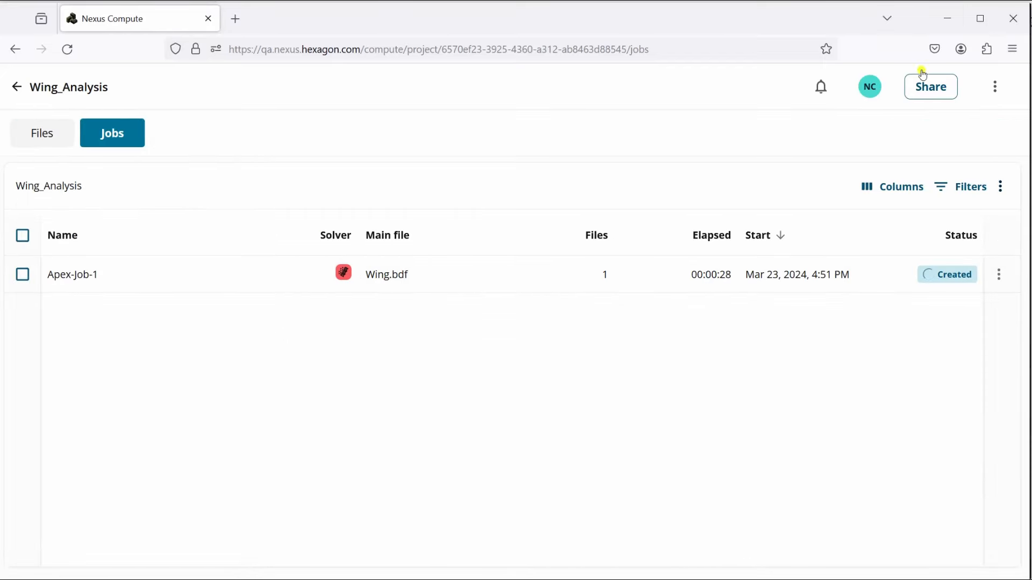
left_click(947, 18)
Step: Check the Wing study's simulation status, attach its downloaded results and enter post-processing
left_click(618, 214)
left_click(109, 256)
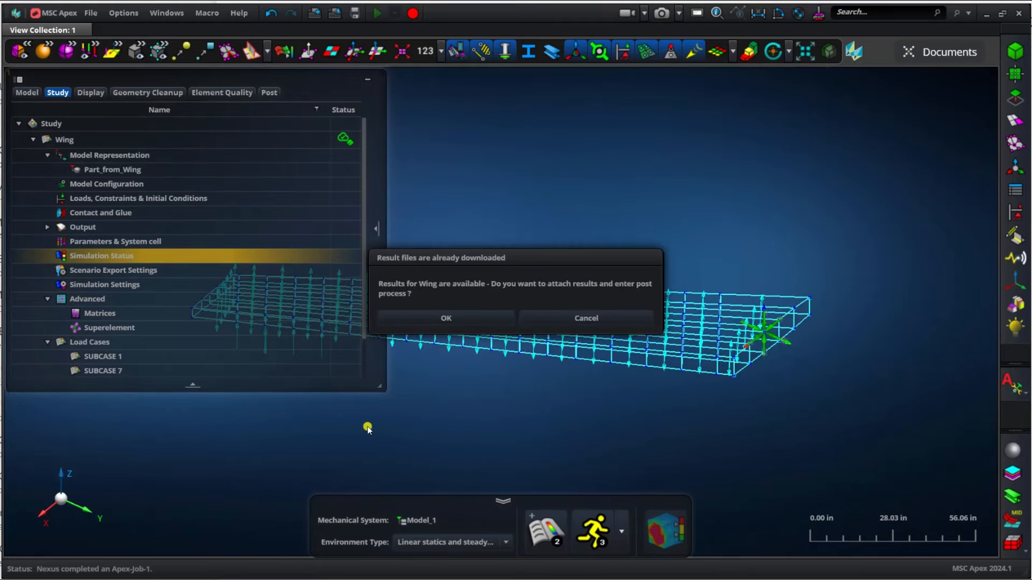
left_click(449, 319)
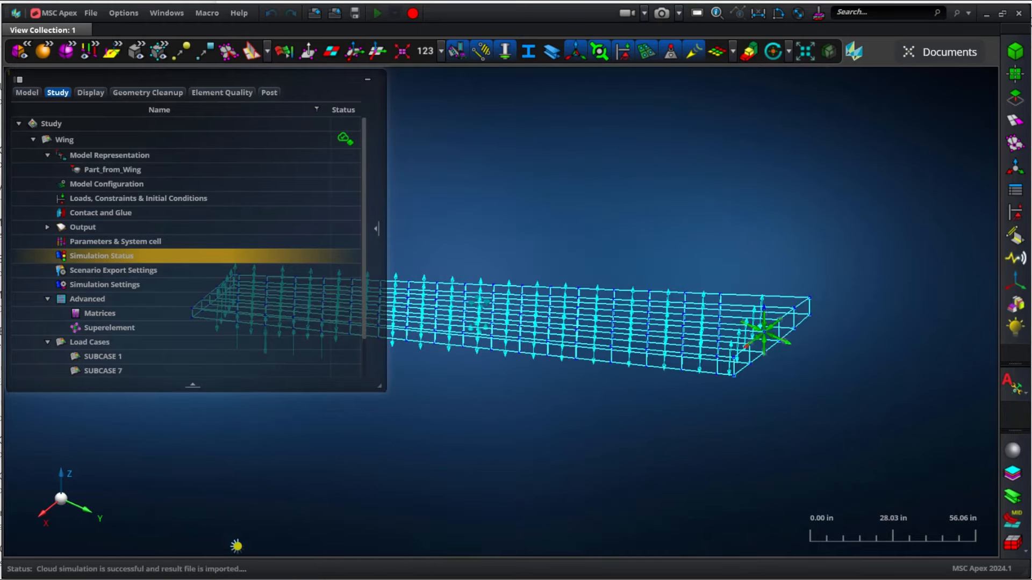